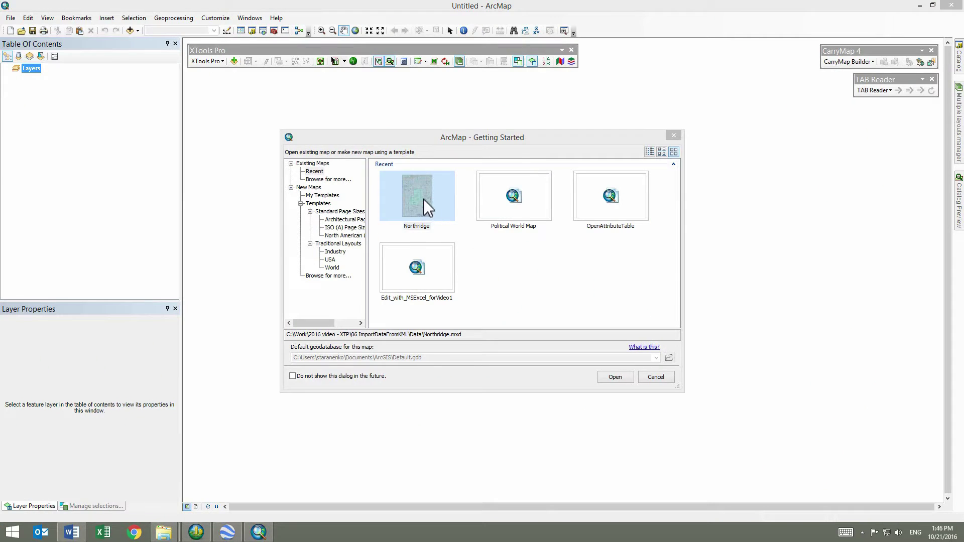
Open Northridge.mxd from the recent maps in the Getting Started dialog.
double_click(424, 199)
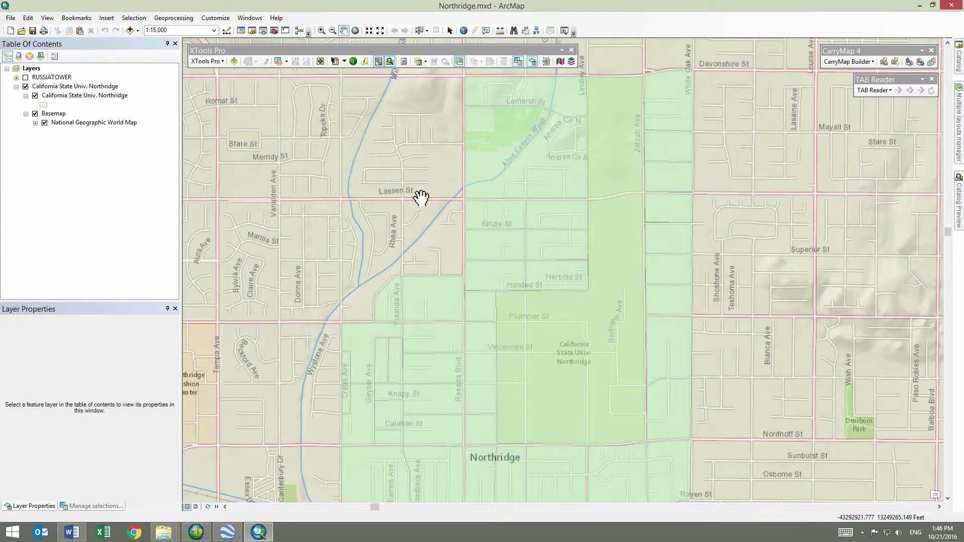
Load the buildings KML into Google Earth and hide its Campus boundary layer.
left_click(229, 534)
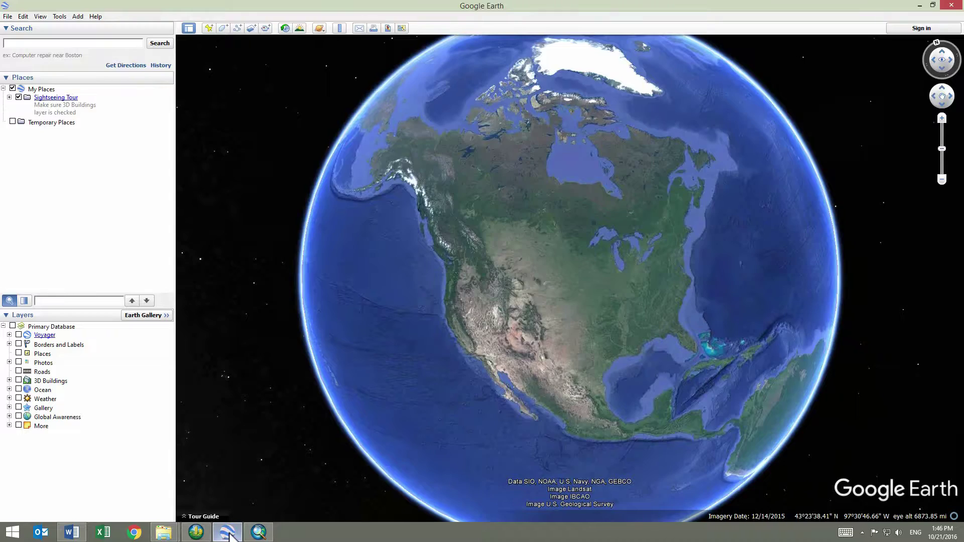
left_click(8, 17)
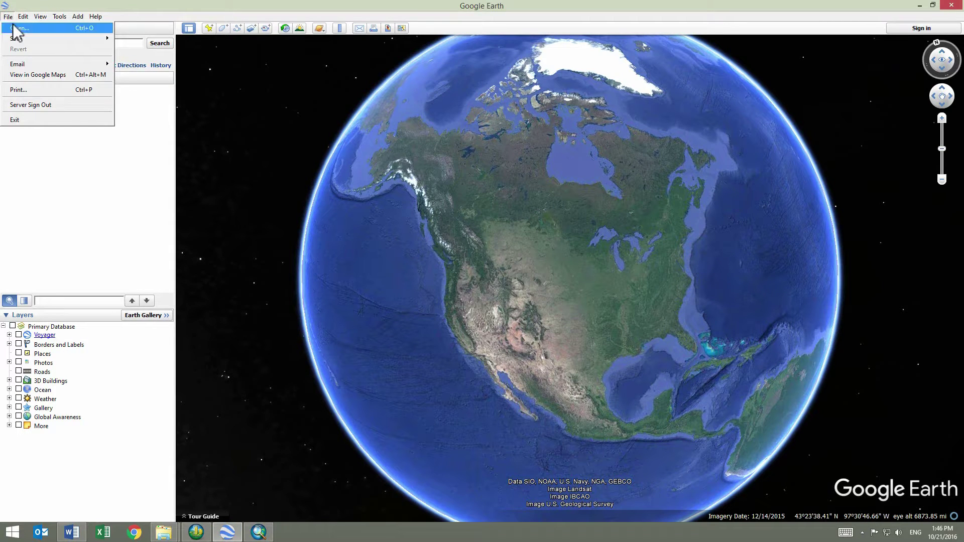
left_click(19, 28)
left_click(197, 97)
double_click(197, 96)
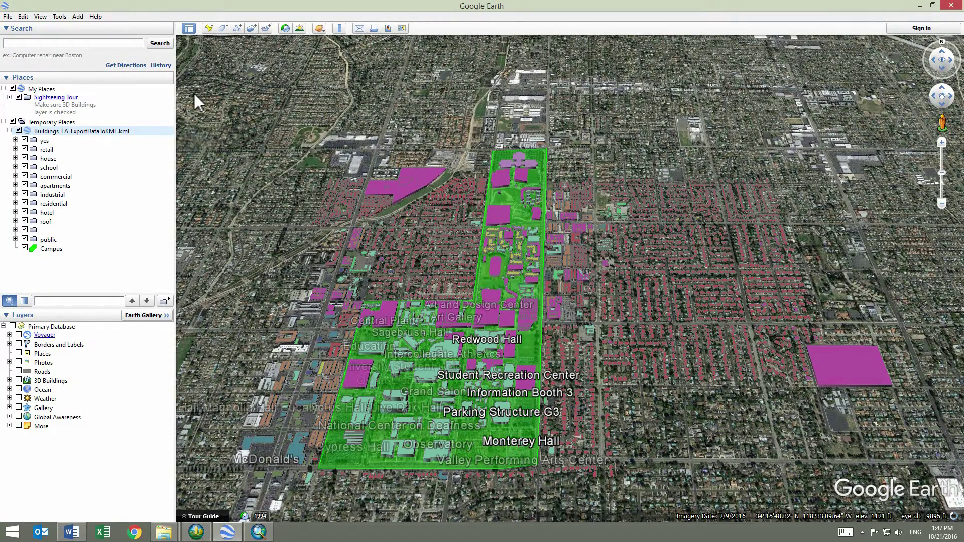
left_click(25, 249)
Save the buildings KML as a Kml file named Buildings_no_bounds.kml.
right_click(38, 132)
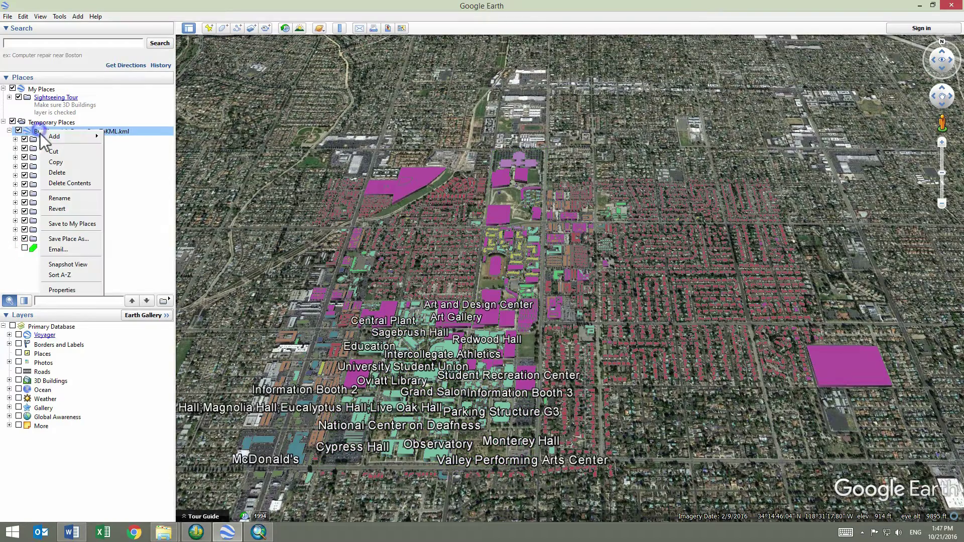
left_click(65, 236)
left_click(80, 258)
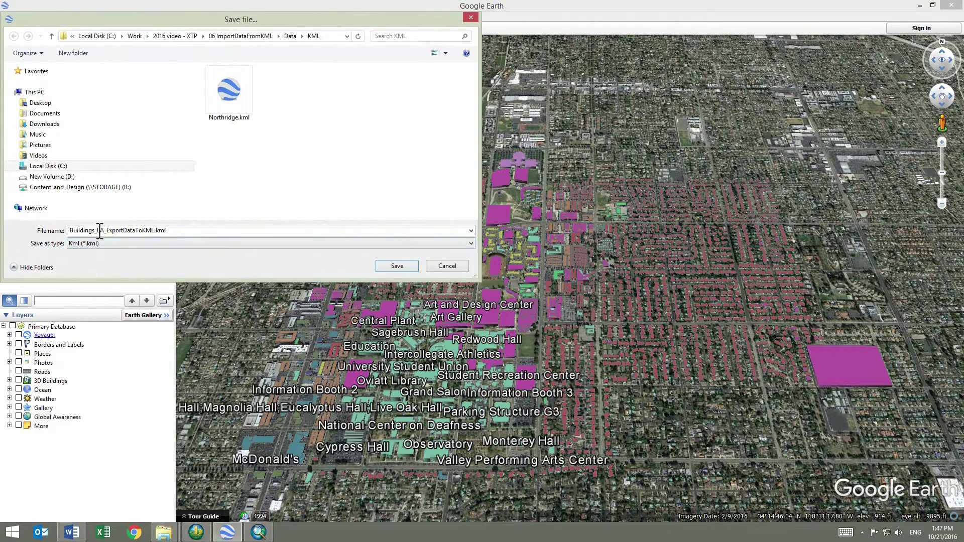
left_click_drag(96, 230, 154, 230)
type("northridge")
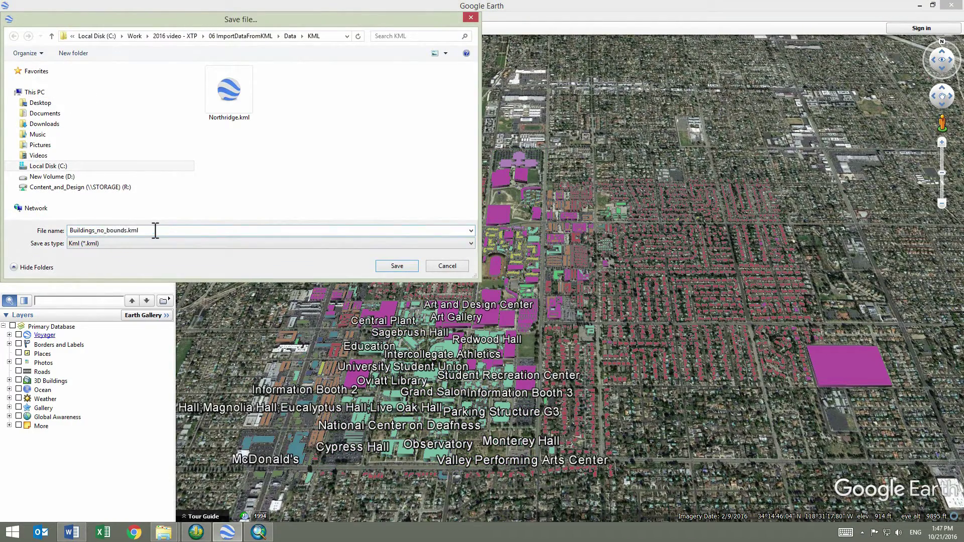
left_click(388, 265)
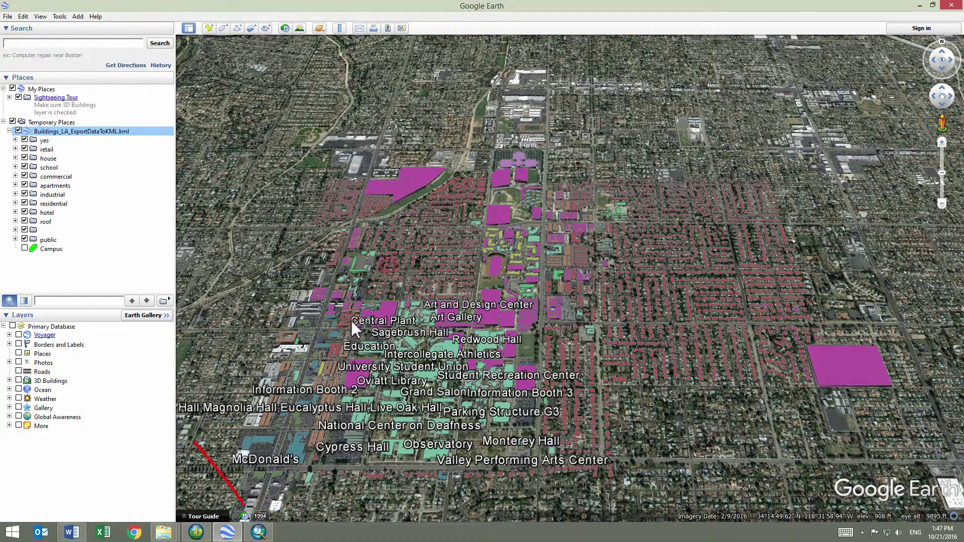
left_click(259, 535)
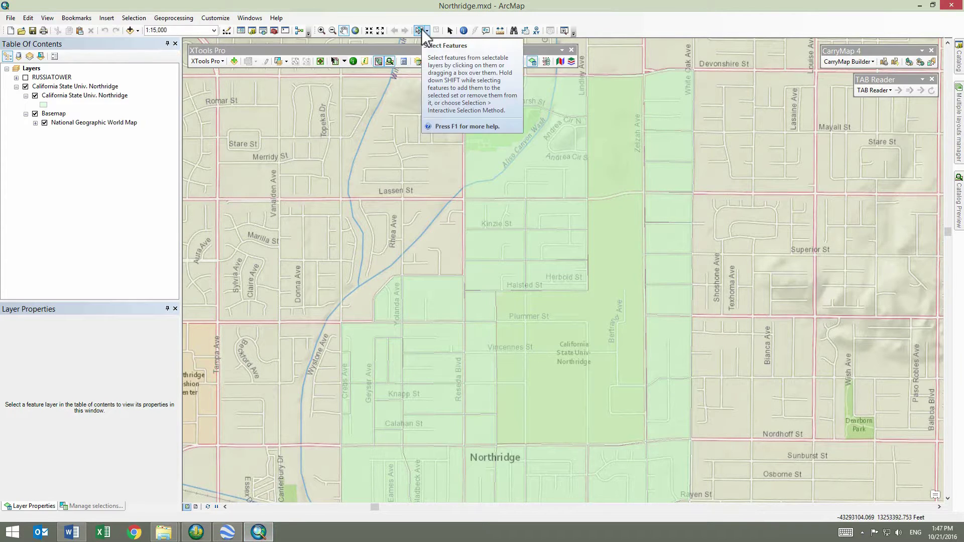
Select only the California State Univ. Northridge campus polygon with the Select Features tool.
left_click(421, 30)
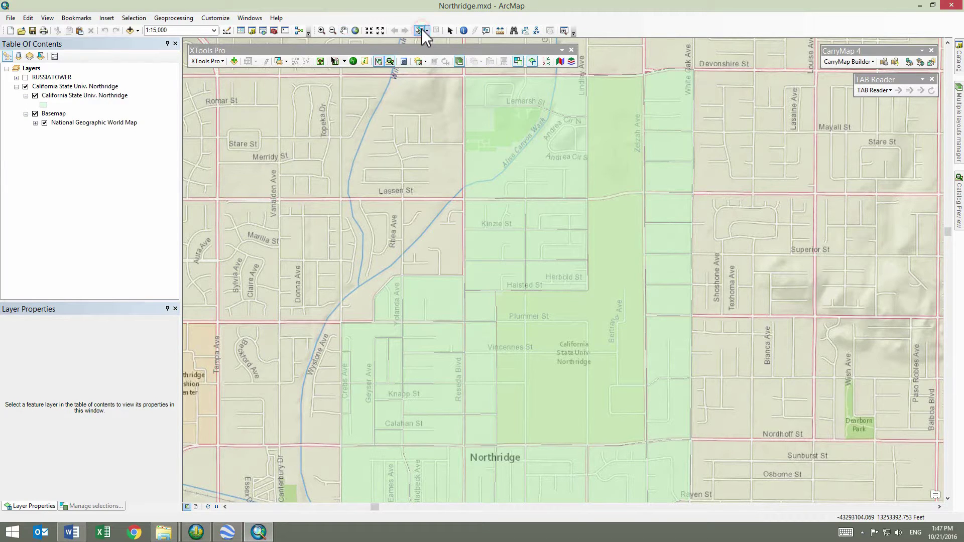
left_click(553, 325)
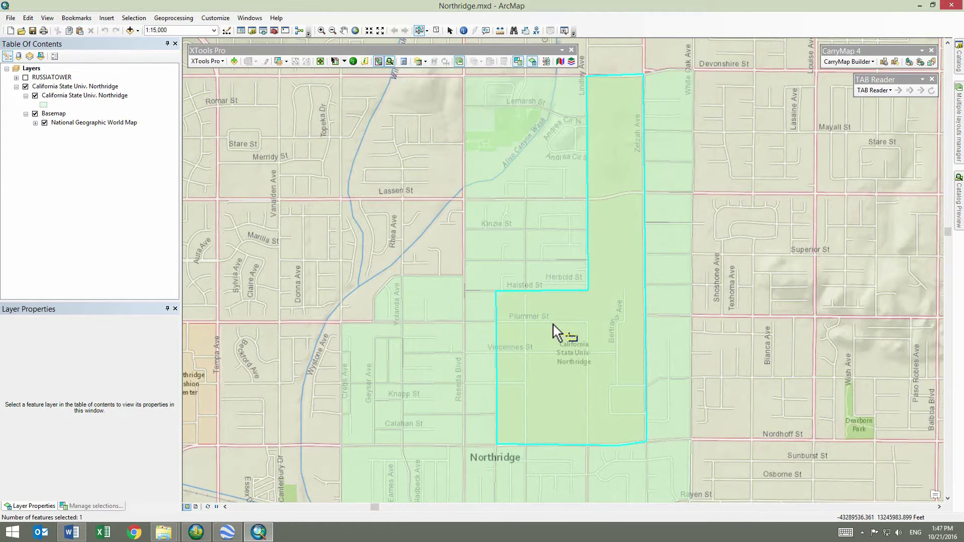
left_click(207, 61)
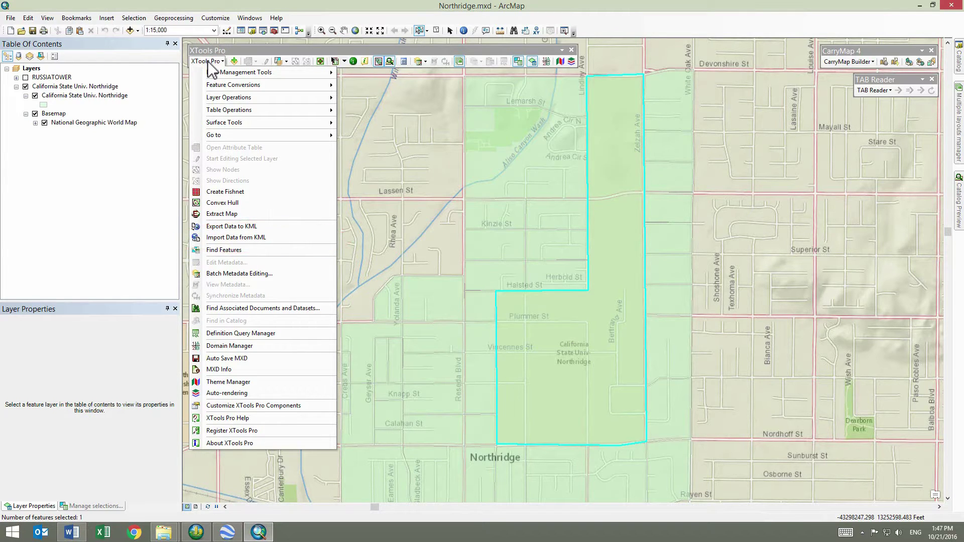
Set up XTools Pro Import Data from KML with Buildings_no_bounds.kml as input and default output paths.
left_click(242, 238)
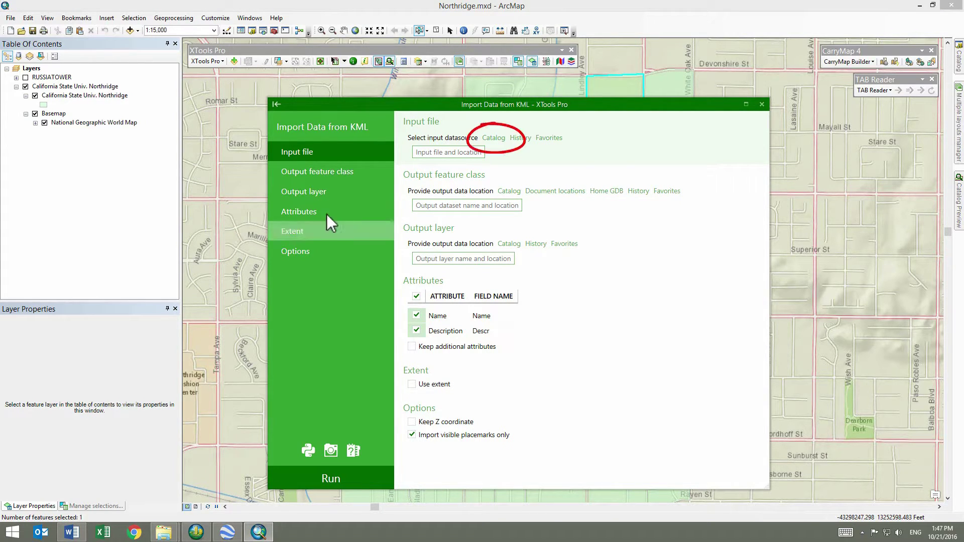
left_click(494, 137)
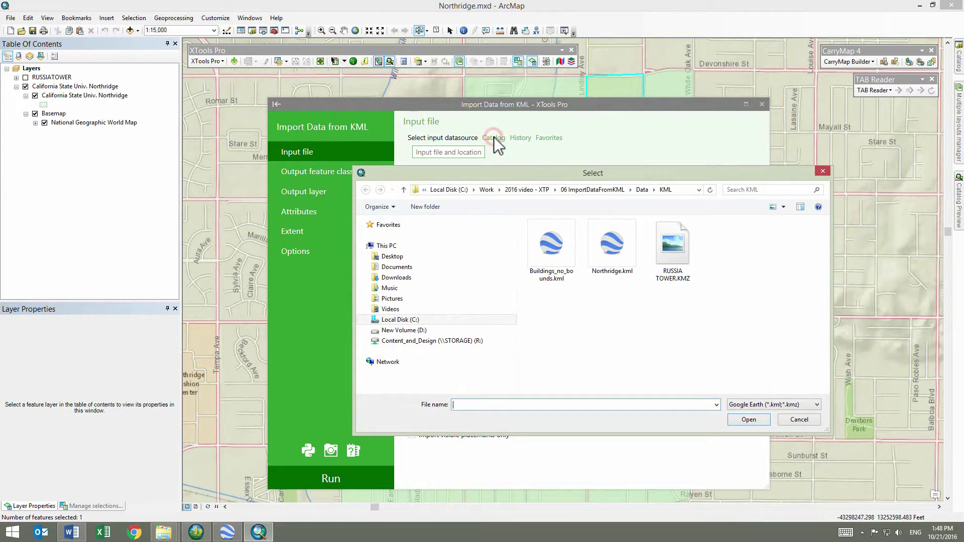
double_click(549, 249)
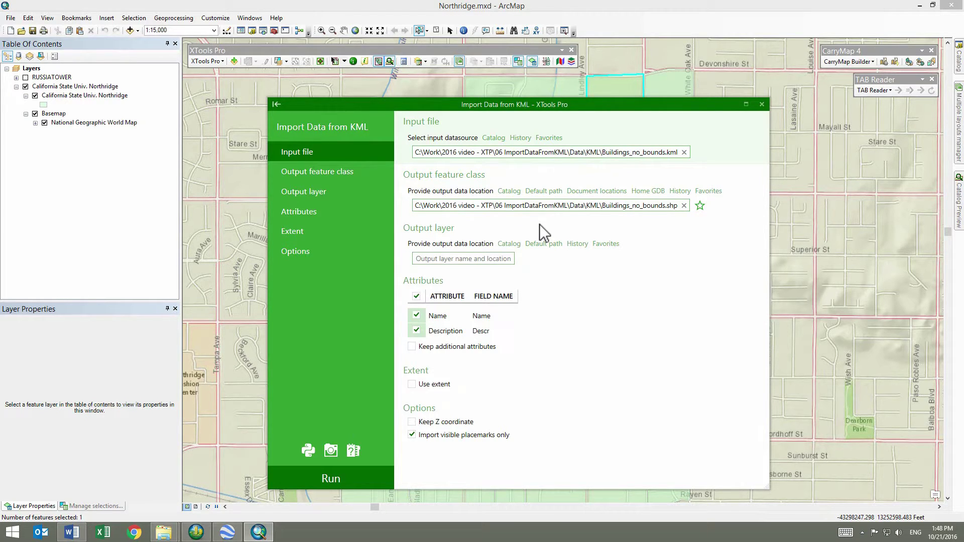
left_click(539, 243)
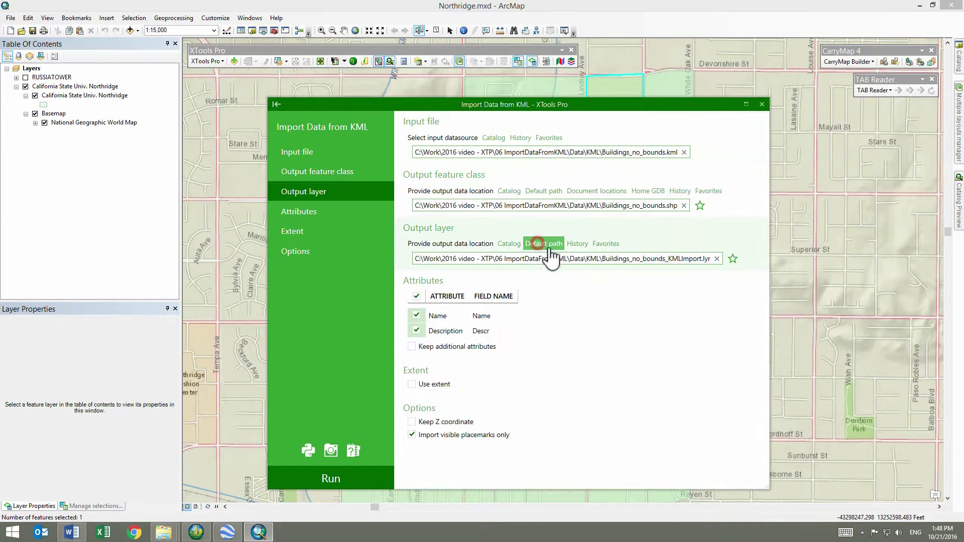
Rename the output layer to Buildings_no_bounds.lyr and keep all additional KML attributes.
left_click_drag(660, 259, 696, 259)
key("BackSpace")
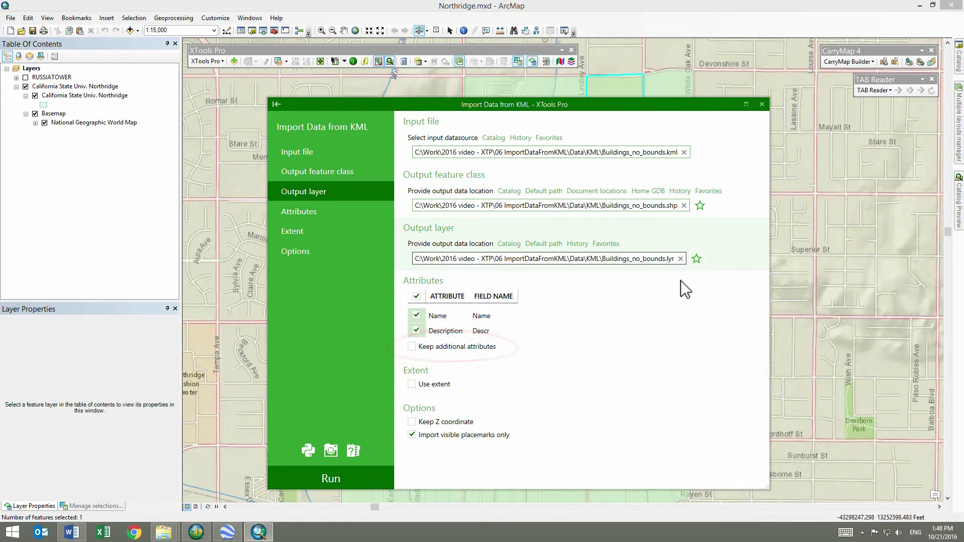
left_click(411, 346)
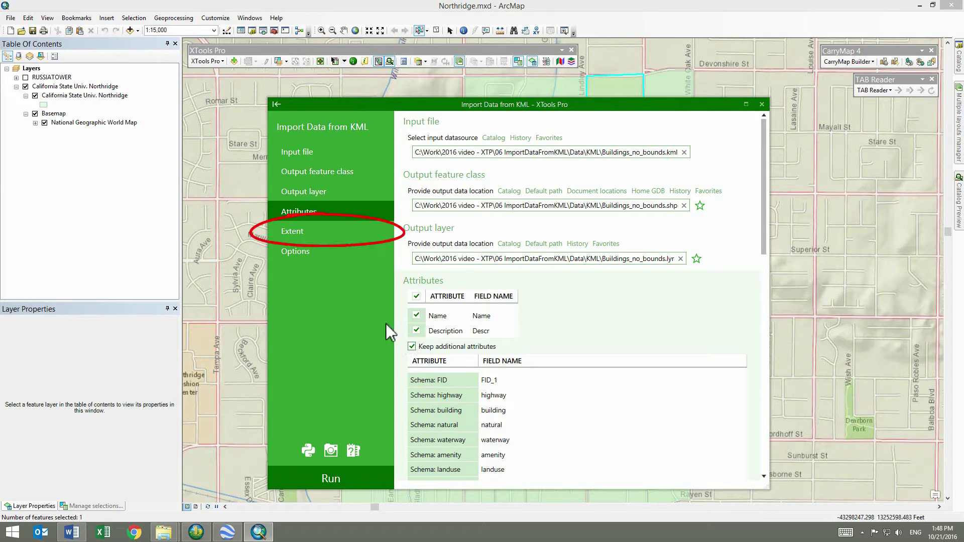
Limit the import extent to the California State Univ. Northridge layer.
left_click(327, 230)
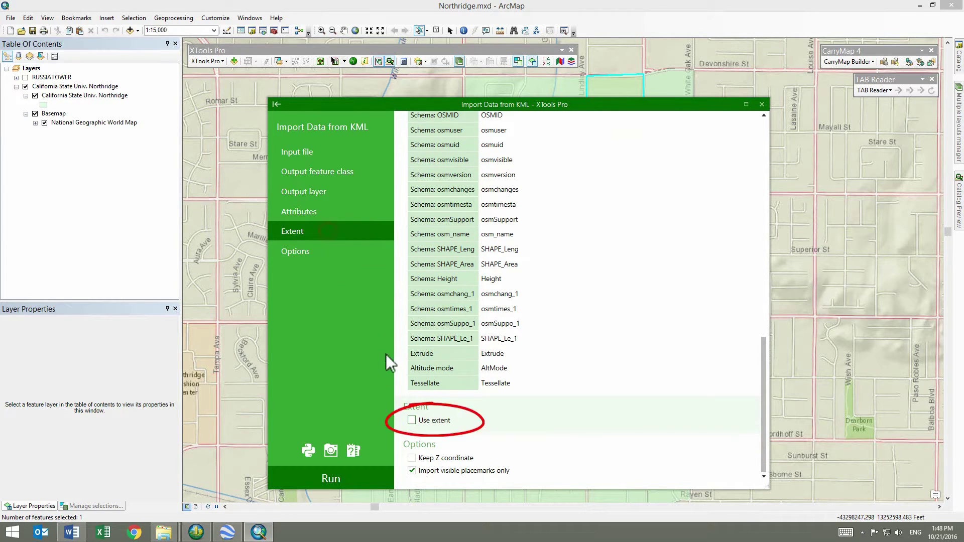
left_click(412, 421)
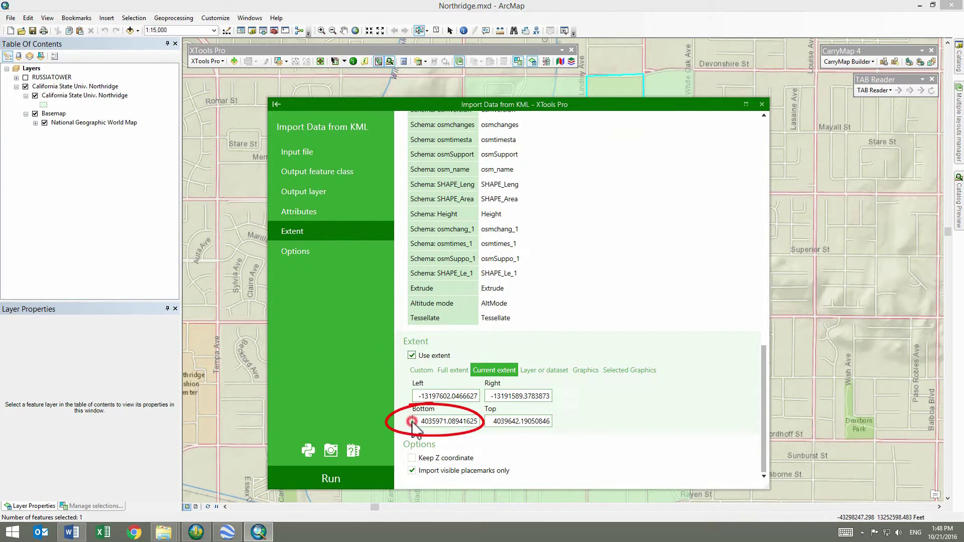
left_click(543, 371)
left_click(510, 384)
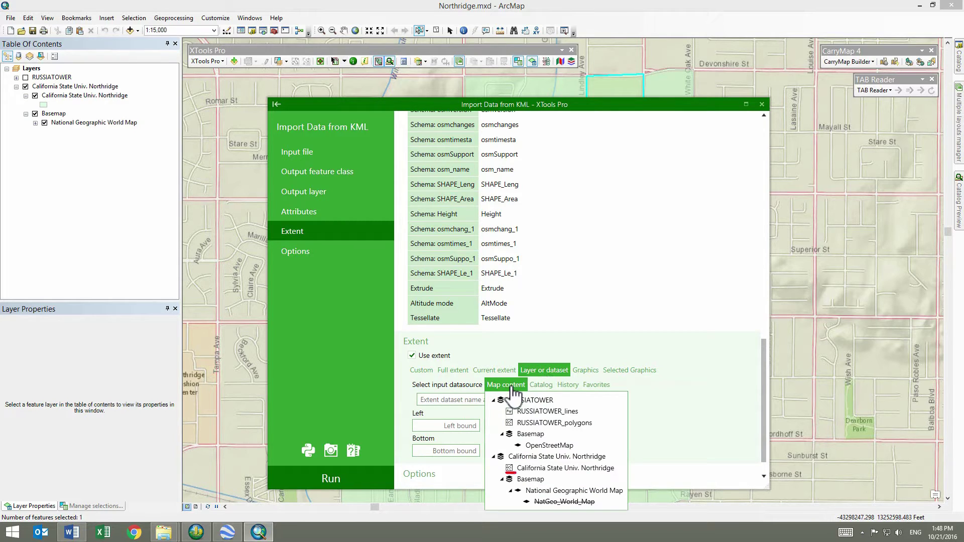
left_click(518, 469)
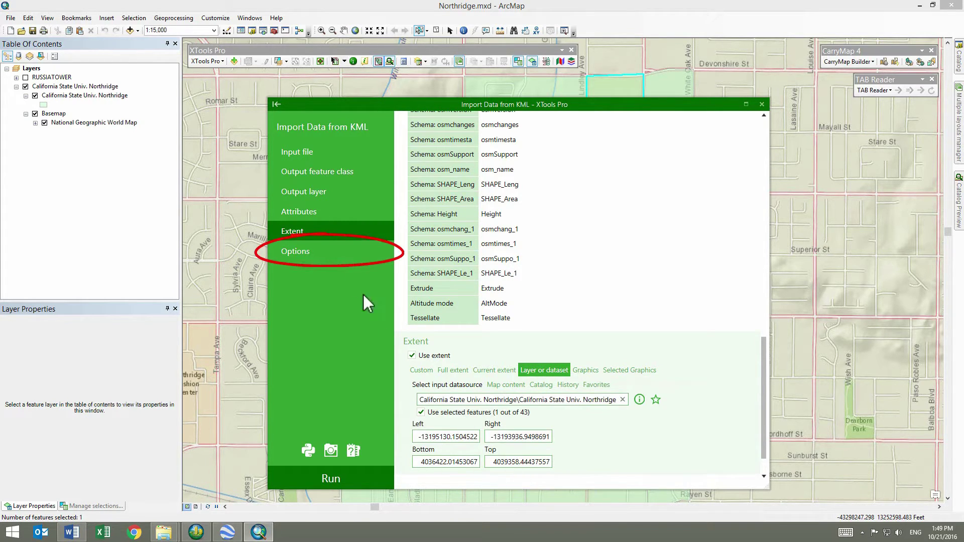
Keep Z coordinates and run the KML import.
left_click(329, 252)
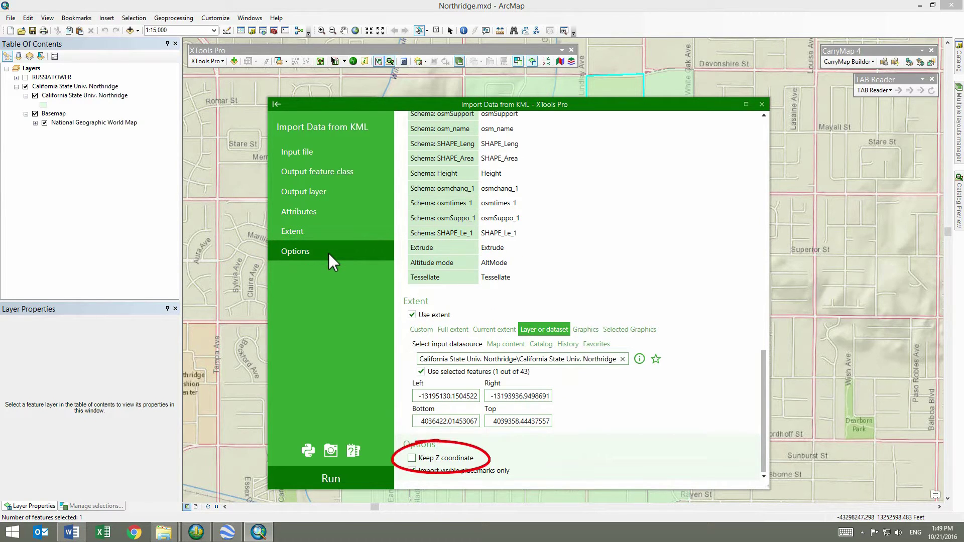
left_click(412, 458)
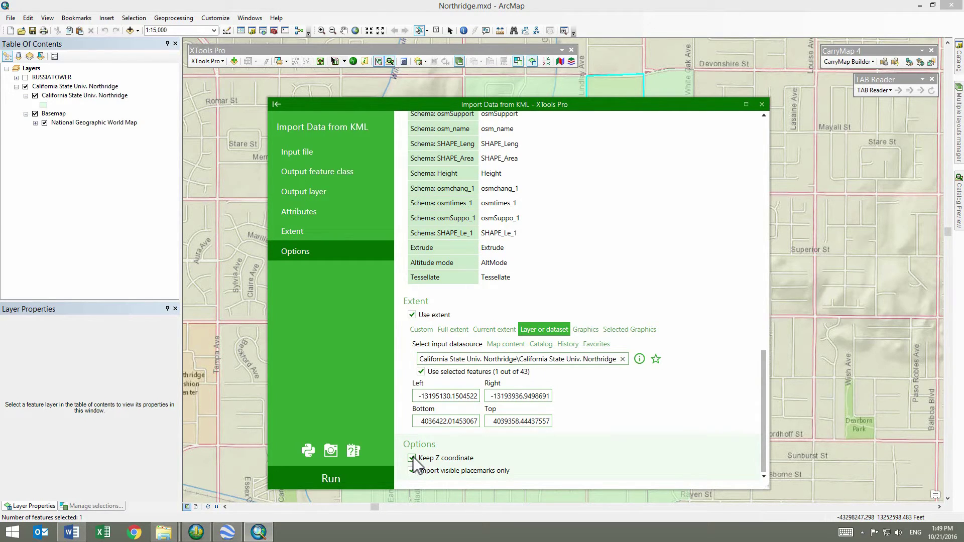
left_click(337, 480)
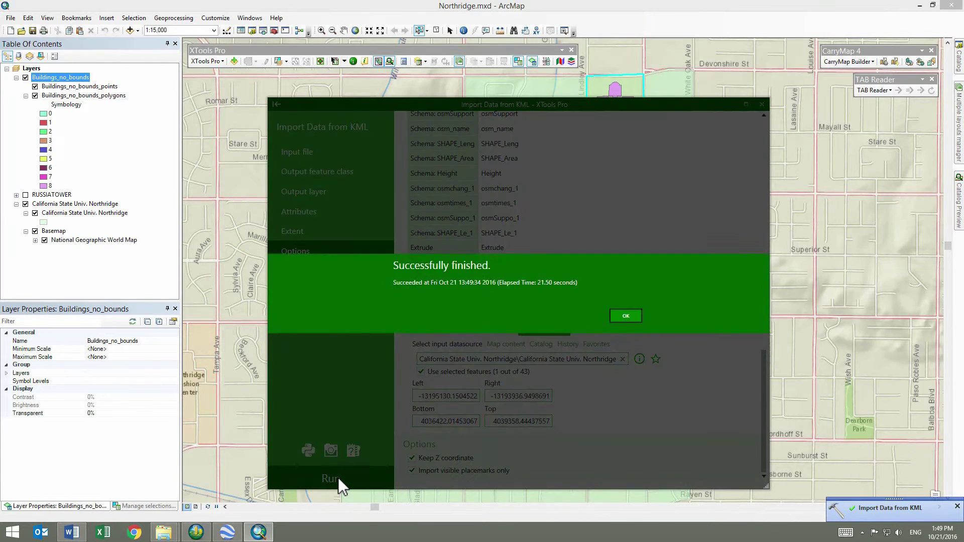
Open the Buildings_no_bounds_polygons attribute table in a separate window and widen it to review the Height and other fields.
left_click(624, 316)
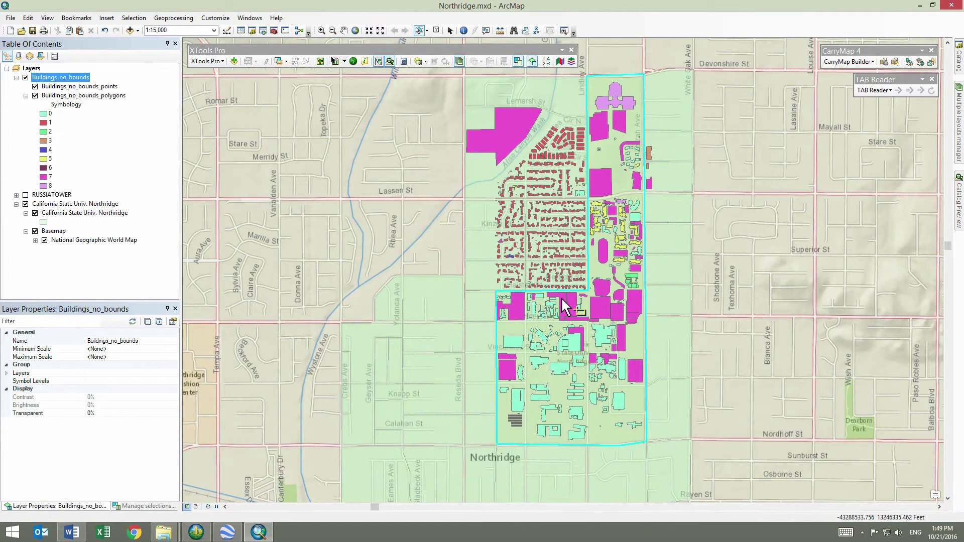
left_click(93, 95)
left_click(255, 60)
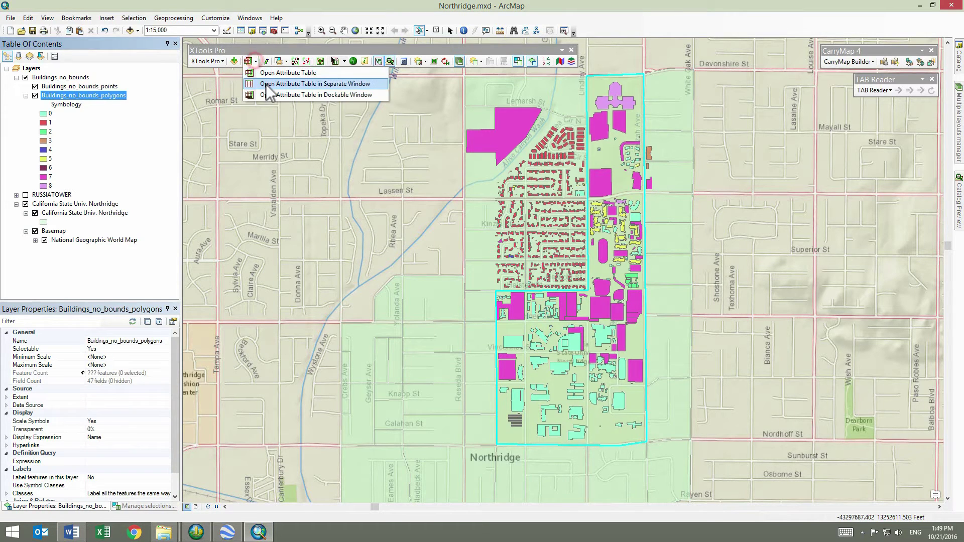
left_click(266, 83)
left_click_drag(575, 290, 904, 307)
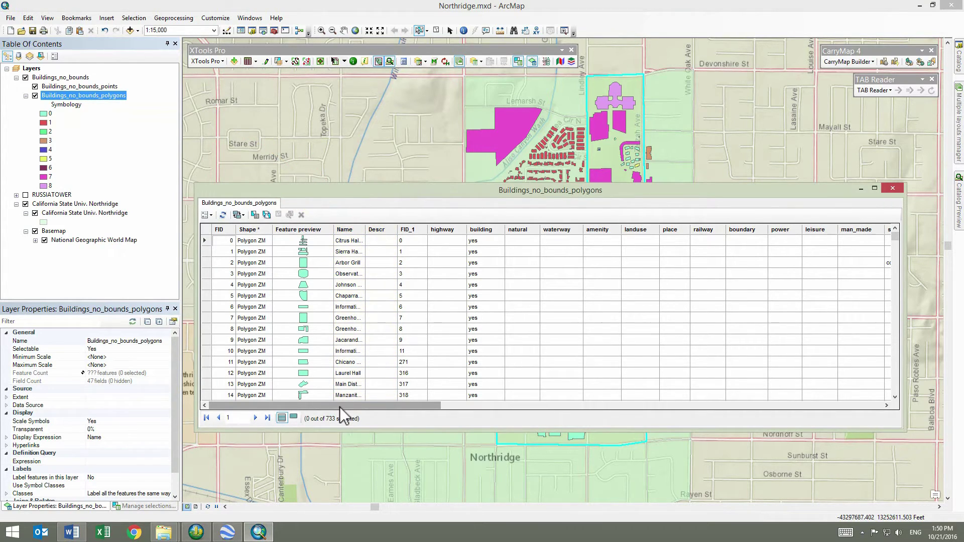
left_click_drag(339, 407, 790, 407)
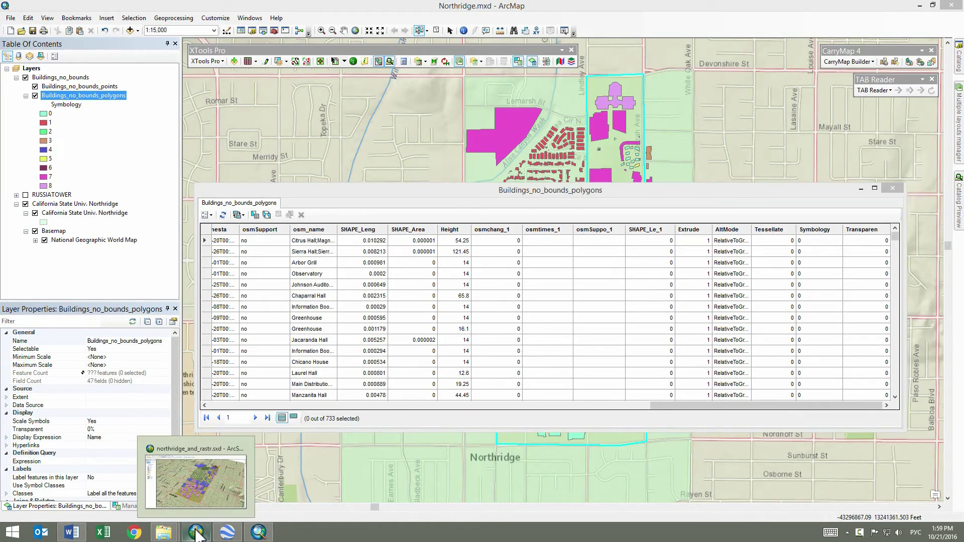
Switch to ArcScene and rotate the northridge_and_rastr scene of extruded campus buildings.
left_click(196, 533)
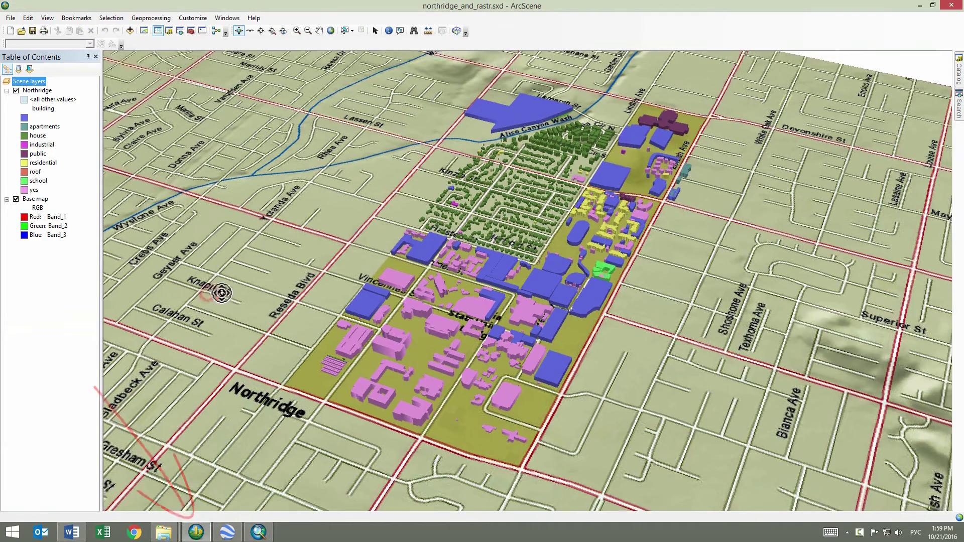
left_click_drag(221, 293, 362, 295)
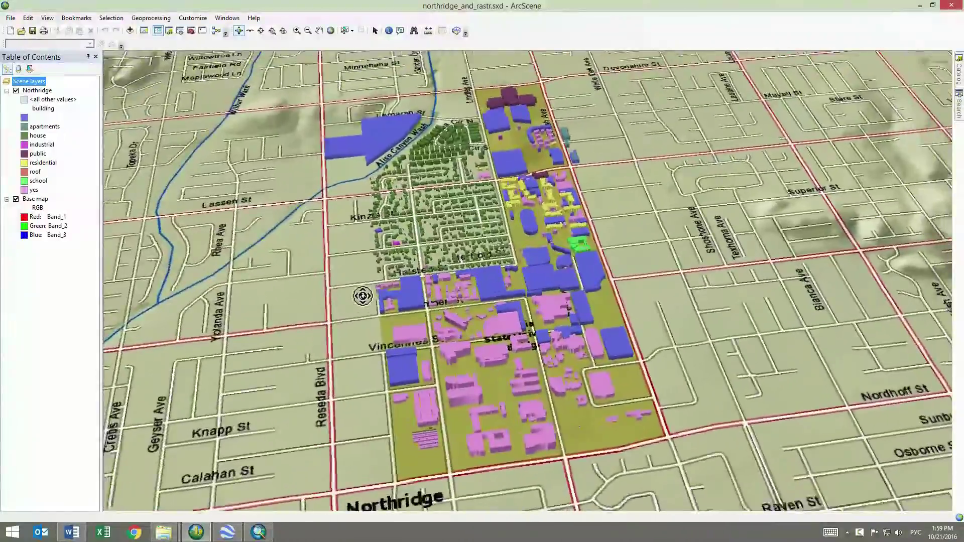